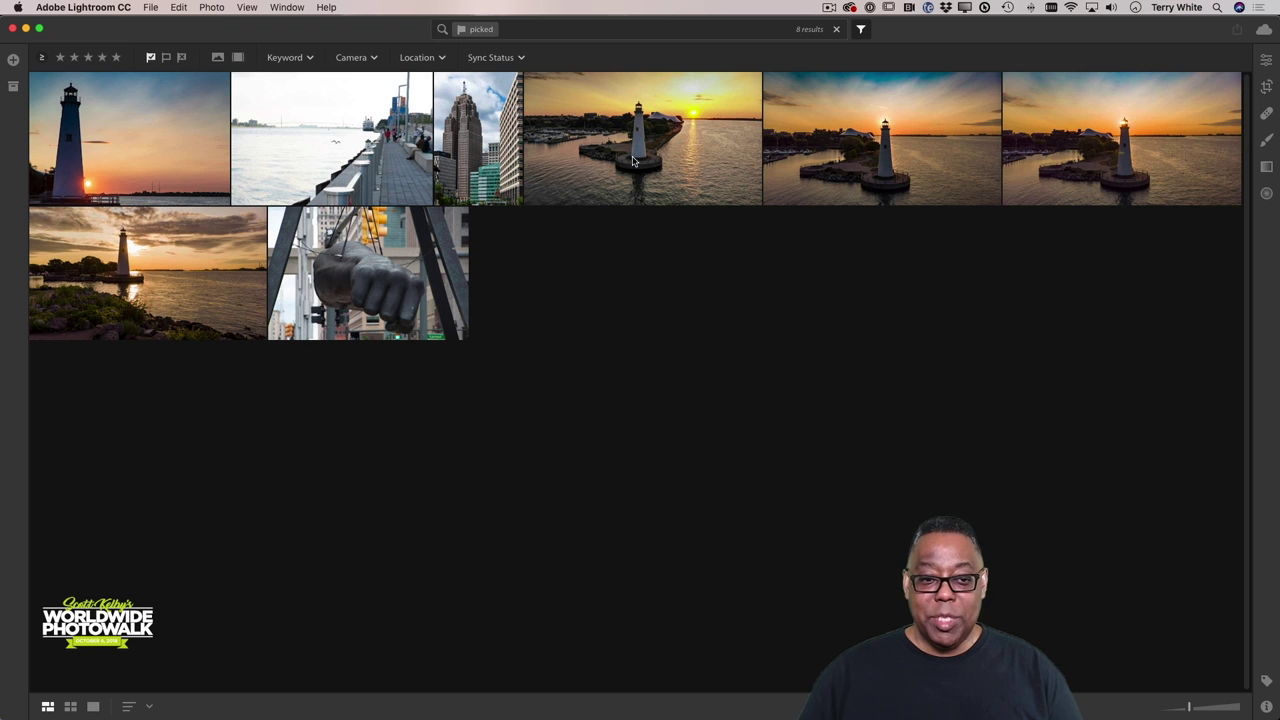
Step: Open the boardwalk photo in a large view and enable Lens Corrections under Optics
double_click(343, 170)
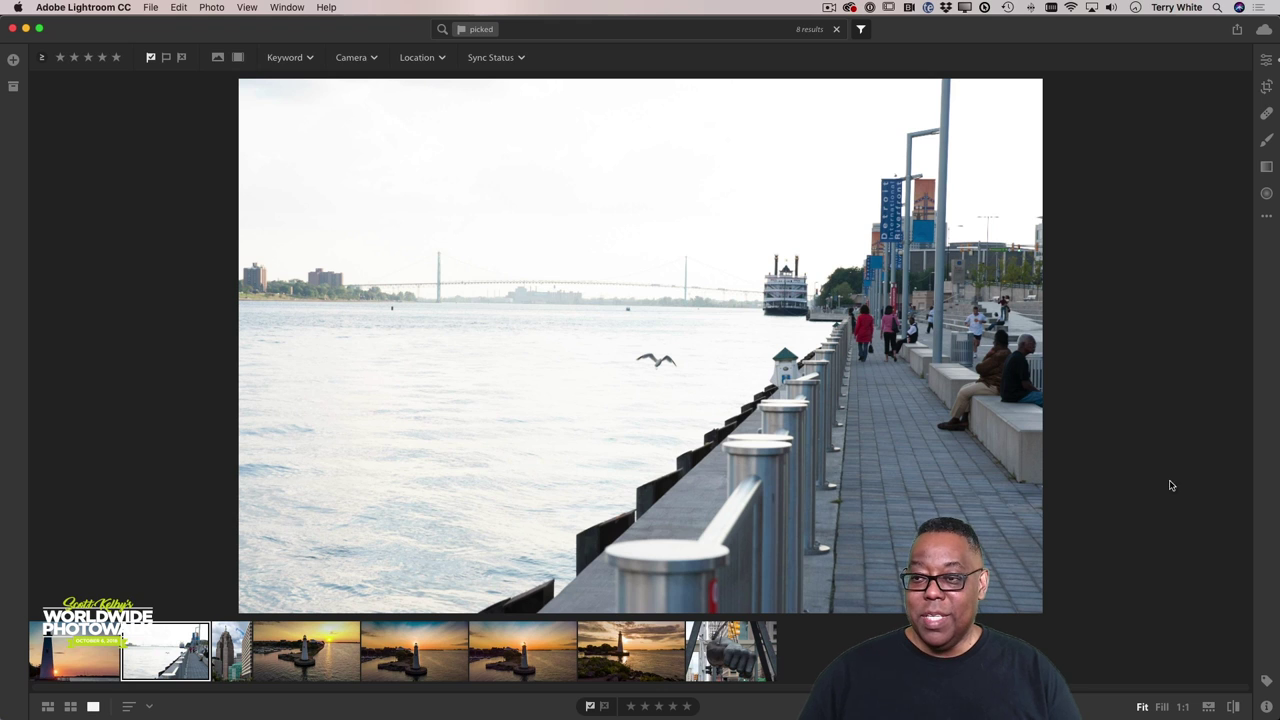
click(1266, 60)
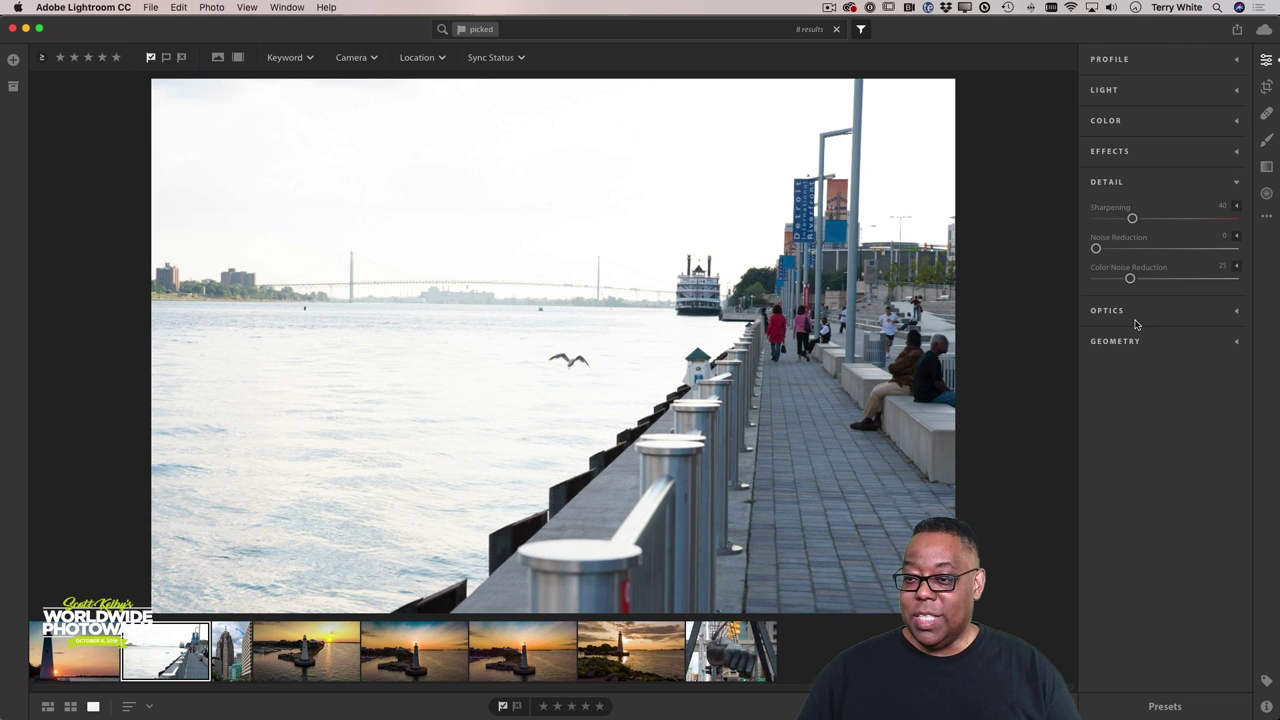
click(1120, 313)
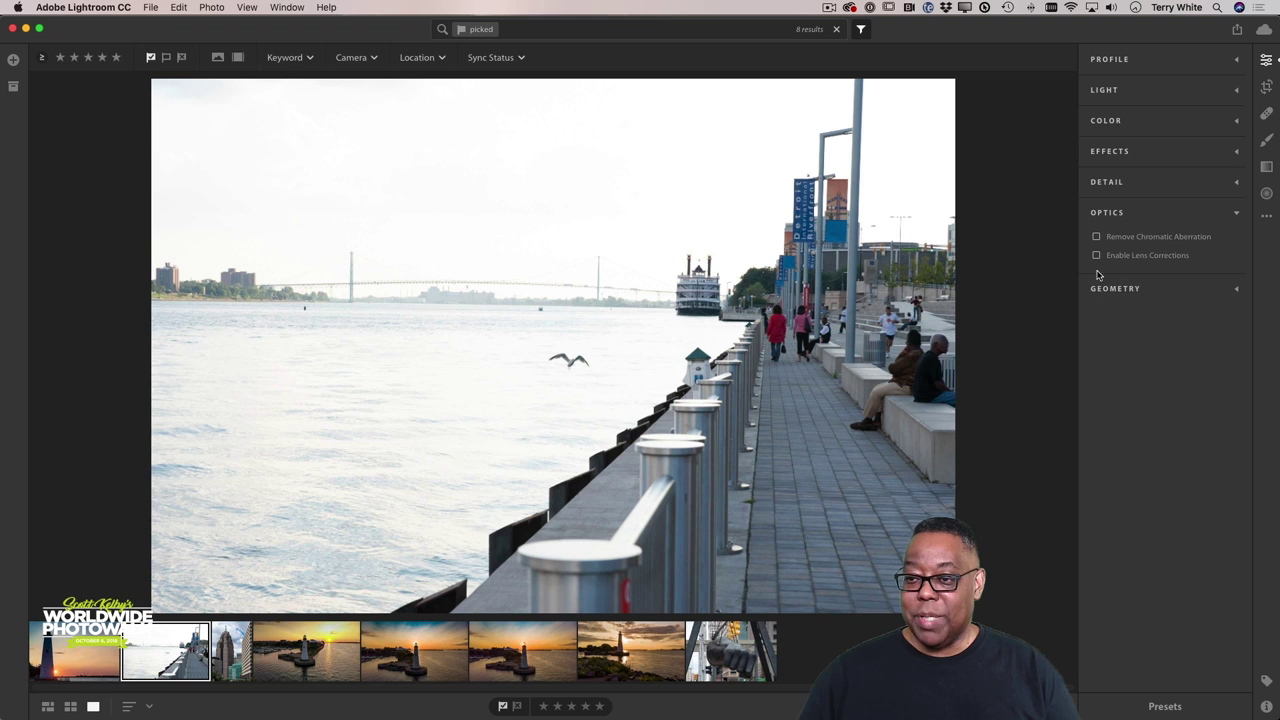
click(1096, 256)
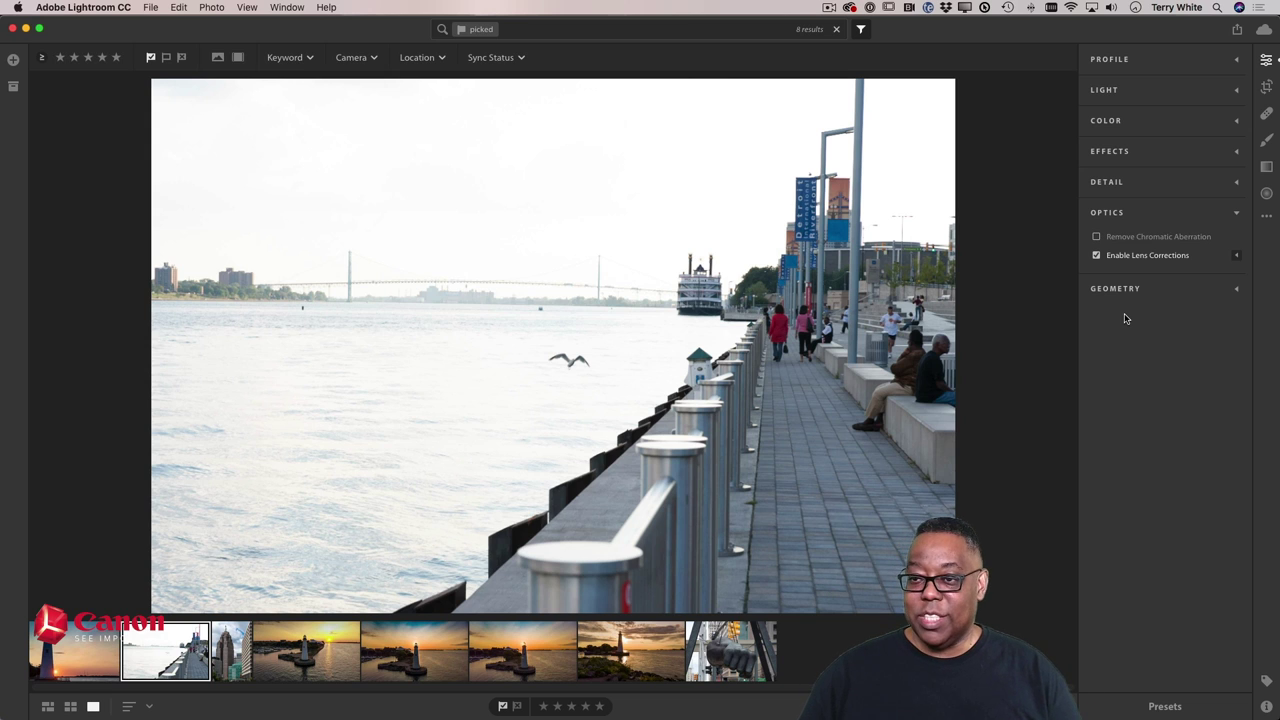
Step: Change the photo's profile from Adobe Color to Adobe Vivid
click(1111, 60)
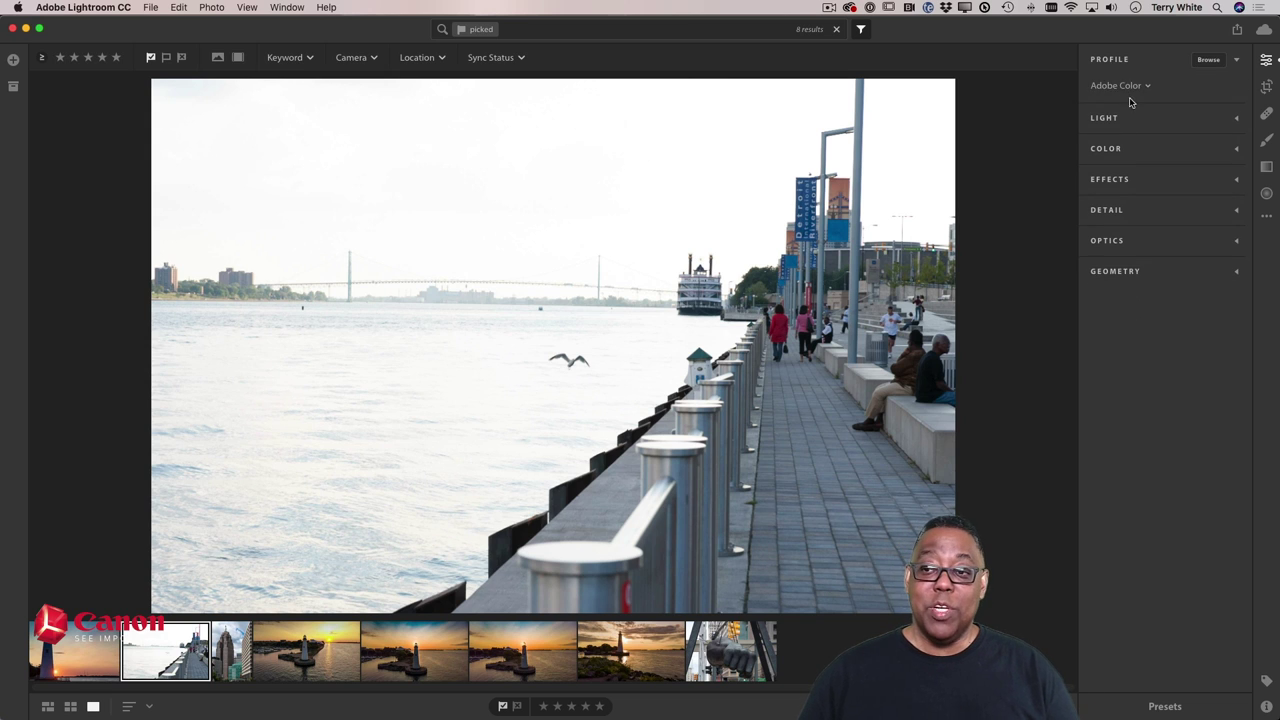
click(1134, 89)
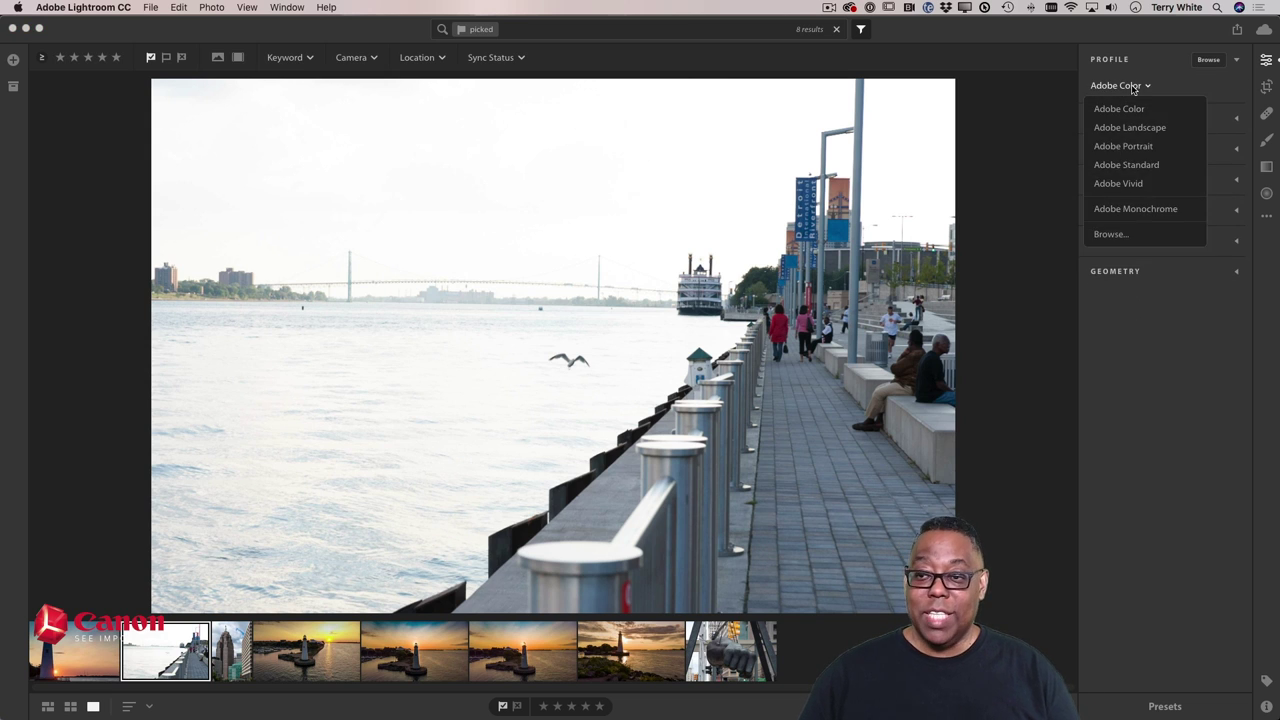
click(1136, 186)
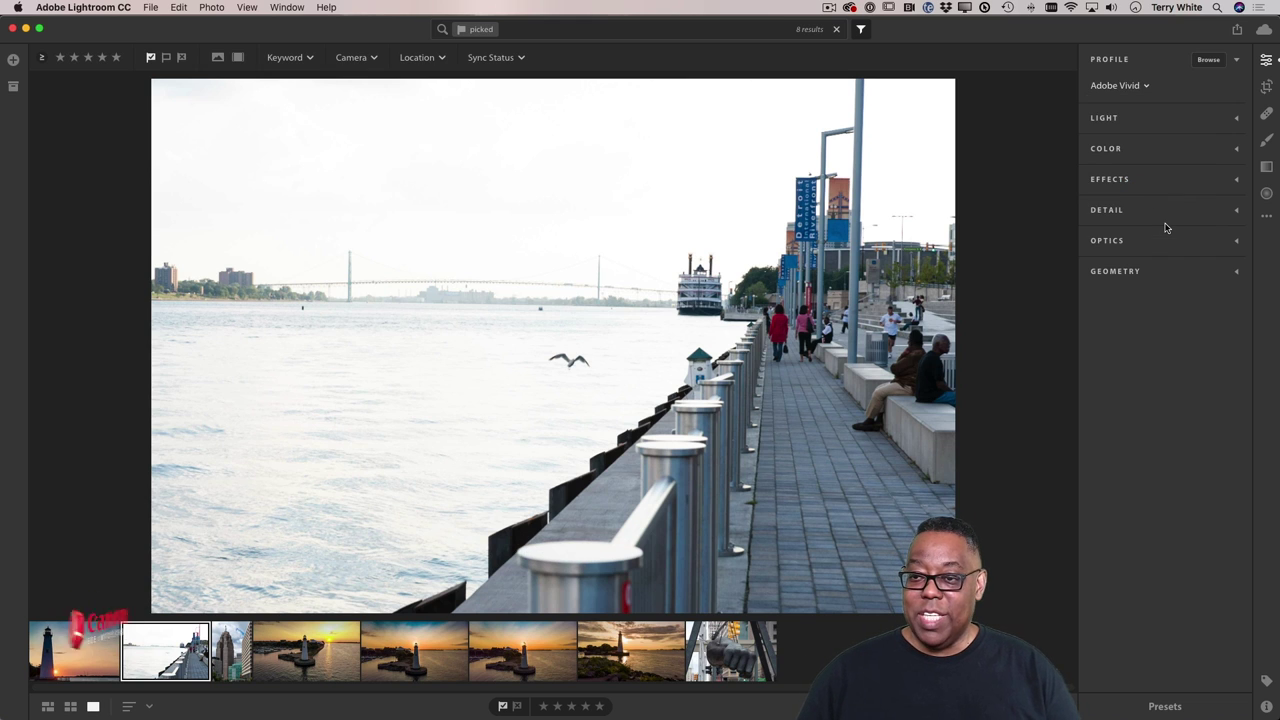
Step: Apply Auto light (Exposure −1.54, Highlights −73), then set Contrast +7 and Shadows +73
click(1165, 124)
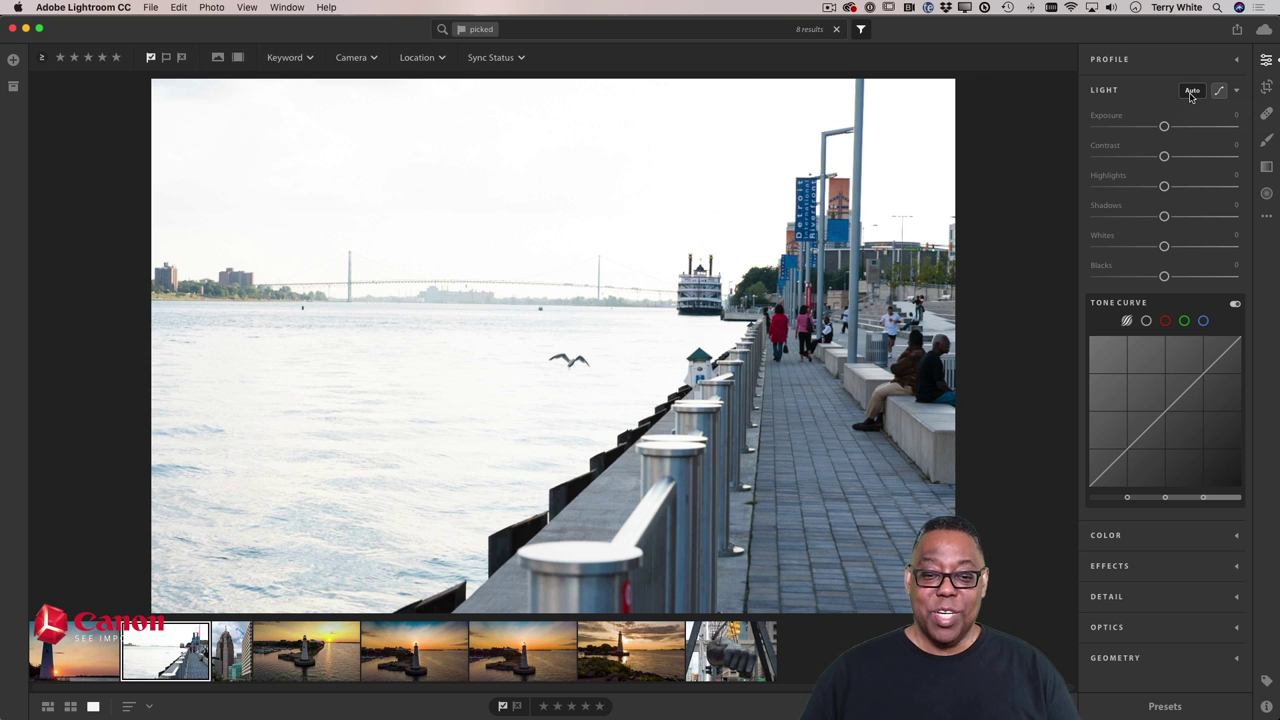
click(1192, 91)
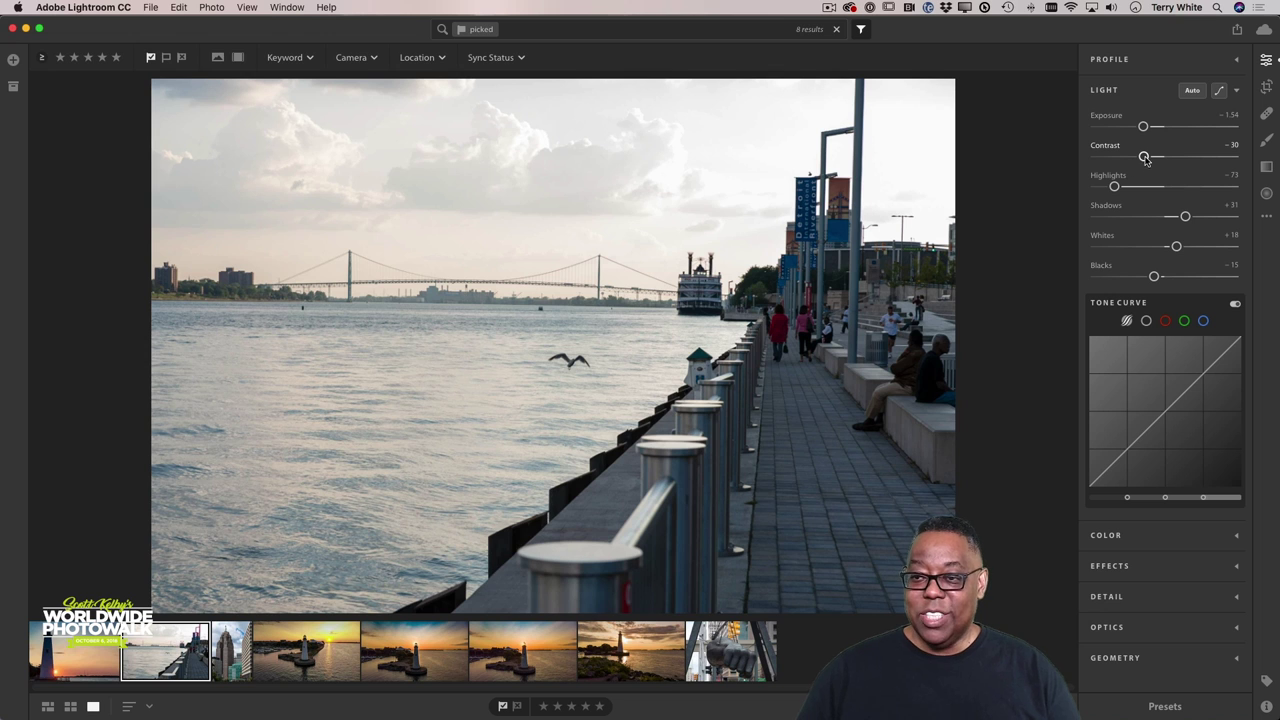
drag(1144, 157, 1169, 157)
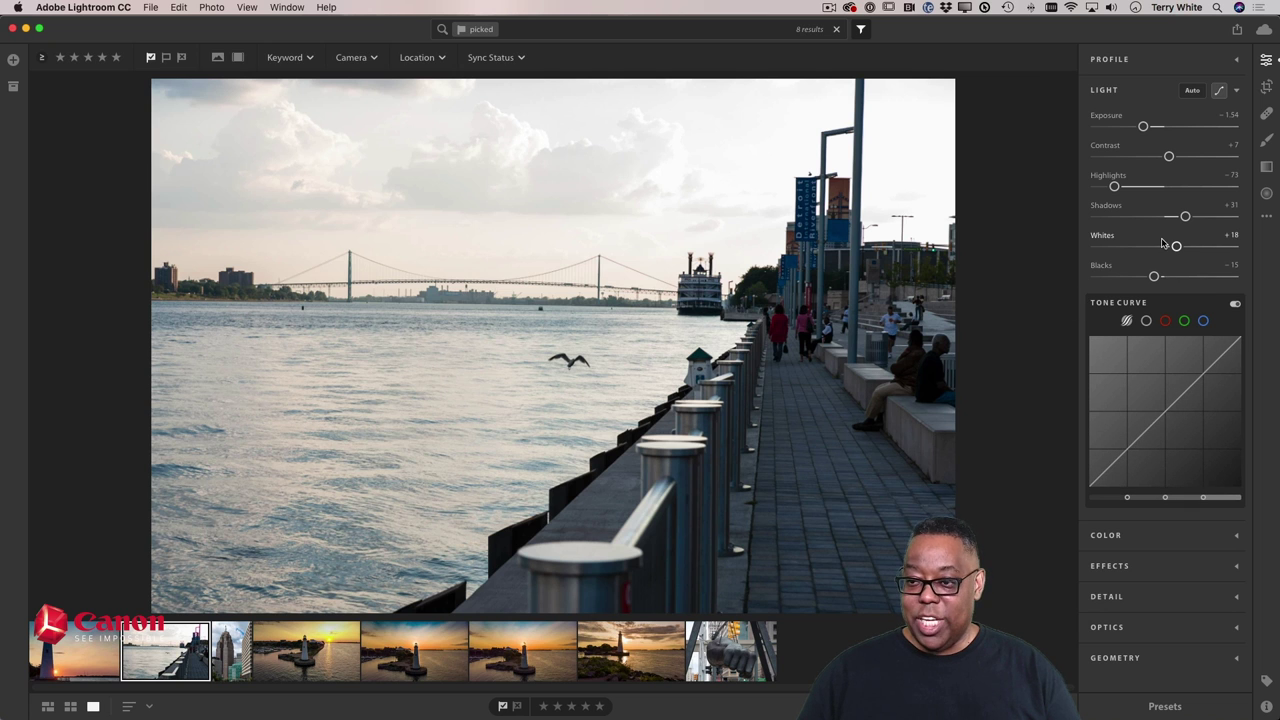
drag(1187, 218, 1216, 216)
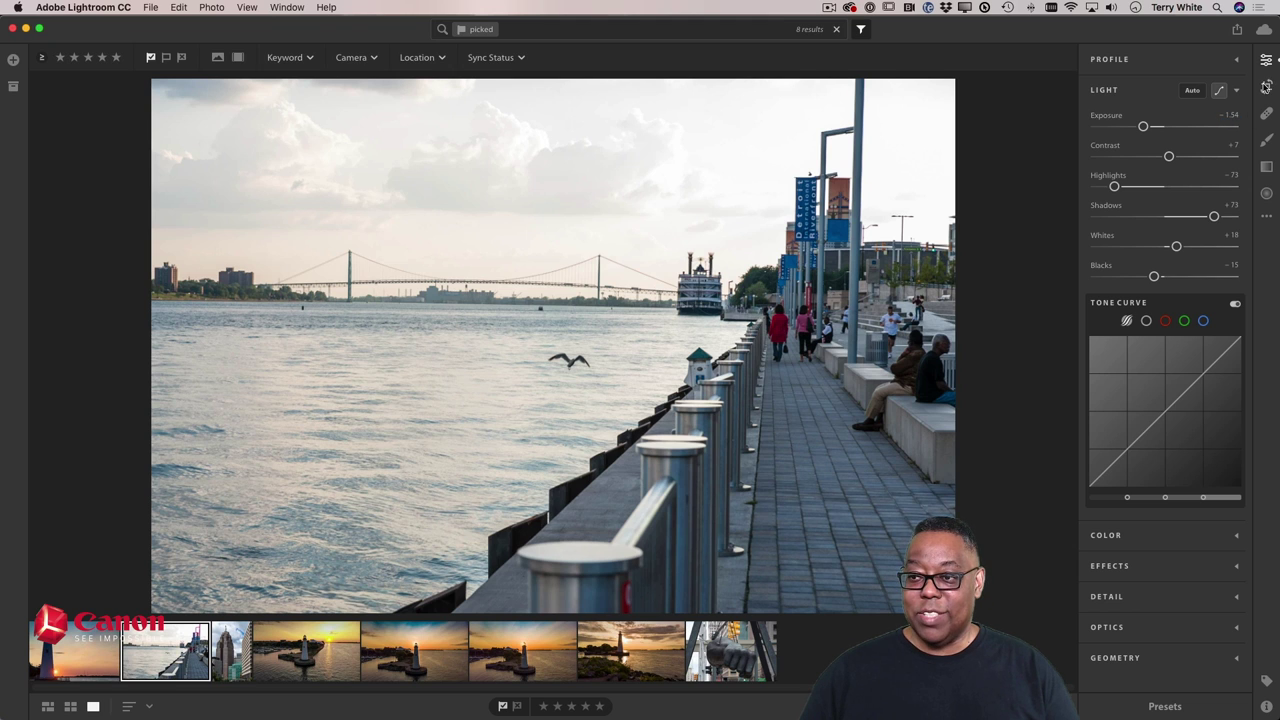
Step: Straighten the photo to a −0.88 angle in Crop & Rotate and exit
click(1266, 88)
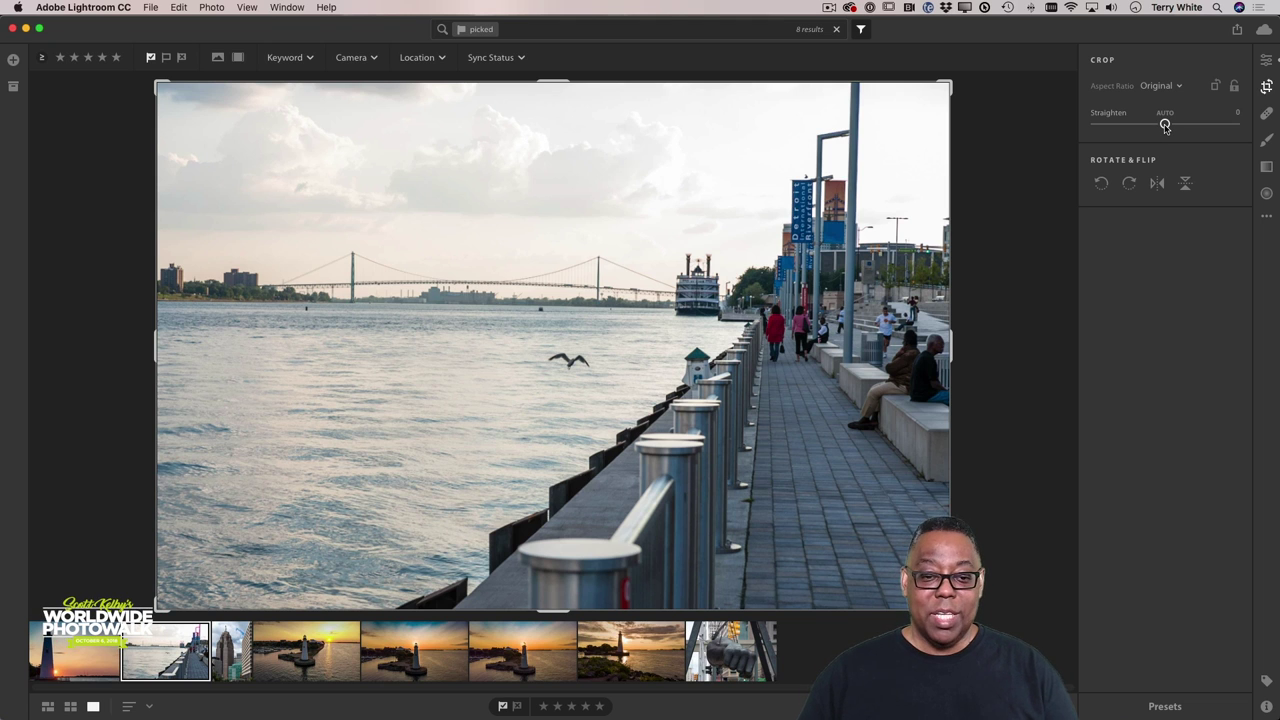
drag(1165, 126, 1164, 126)
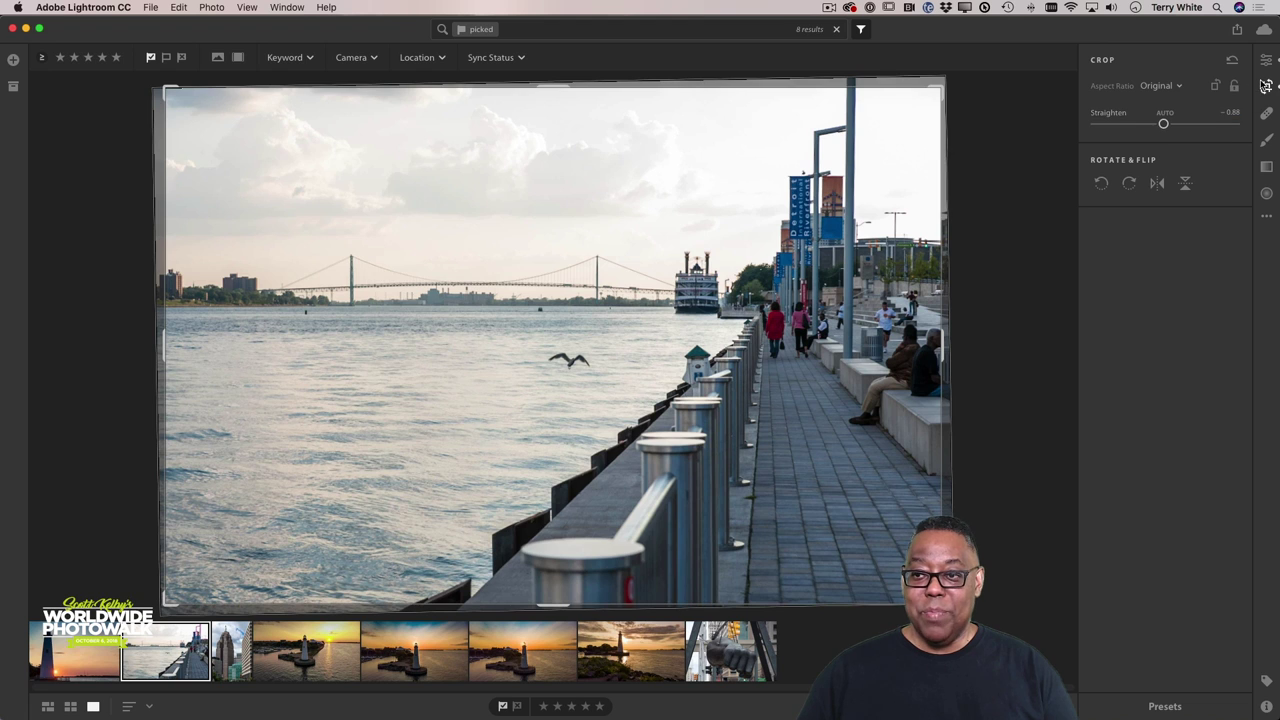
click(1266, 86)
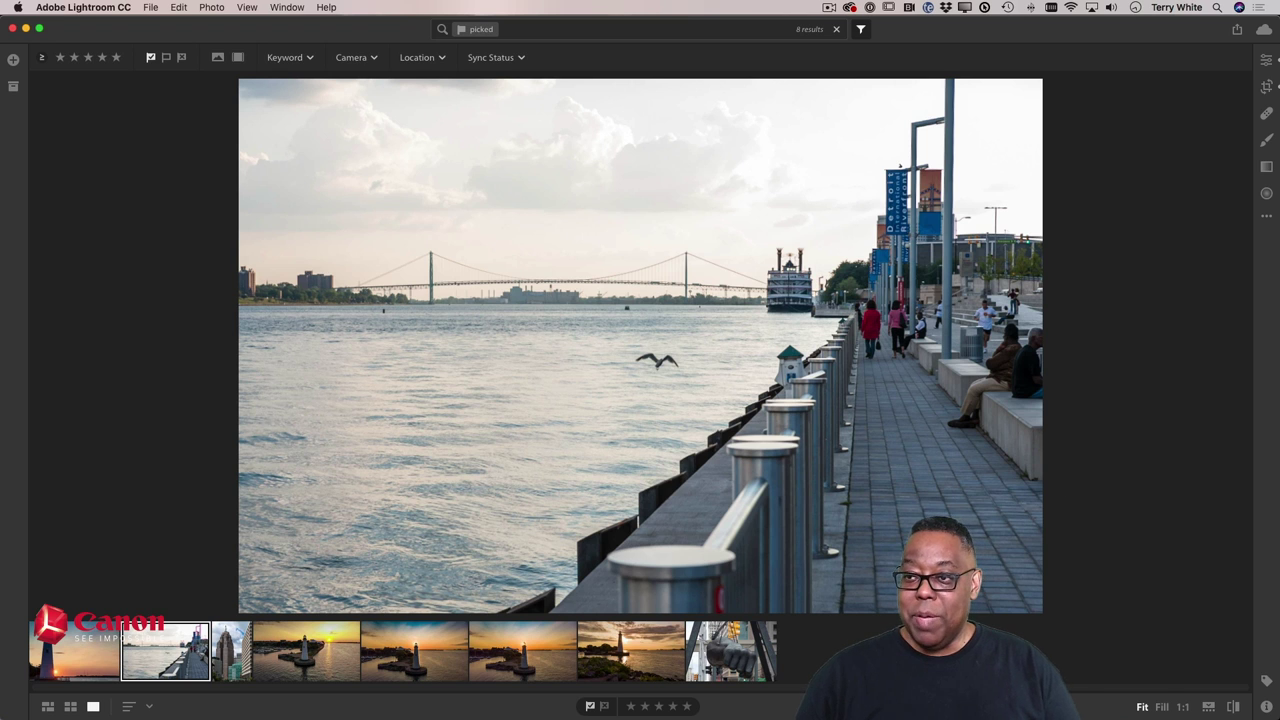
Step: Raise the Dehaze slider in the Effects section to +27
click(1266, 59)
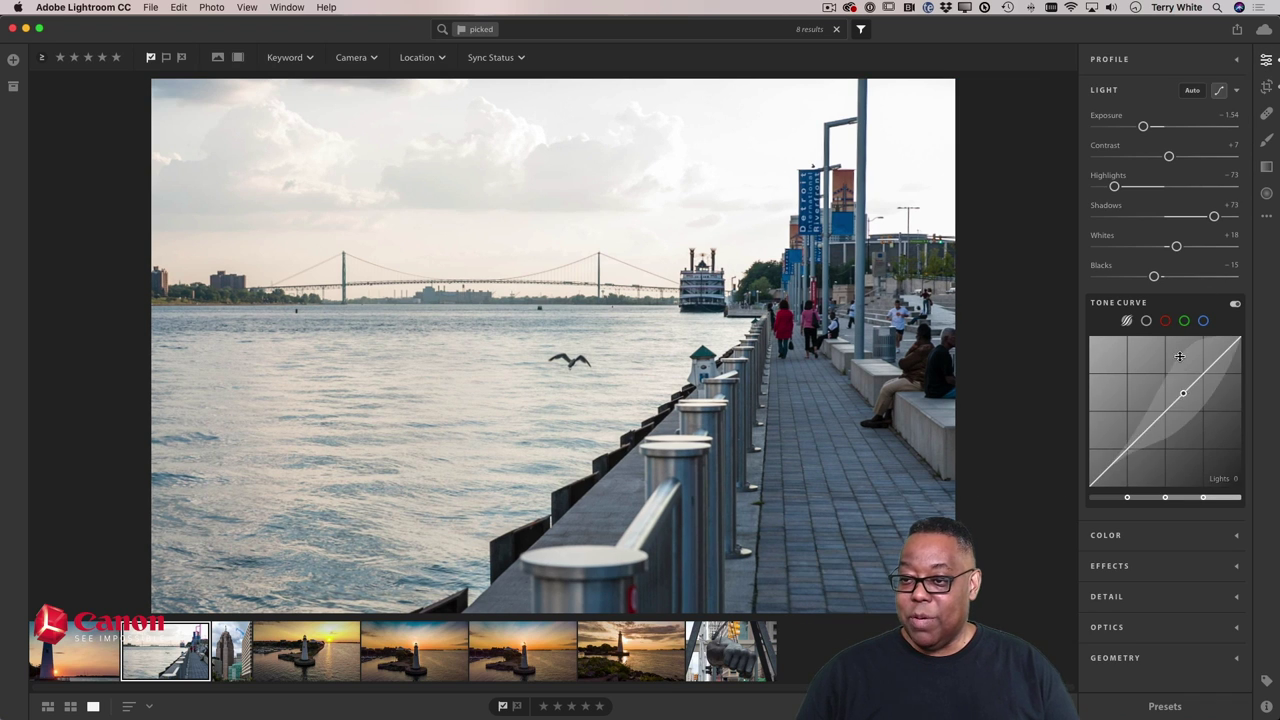
click(1134, 565)
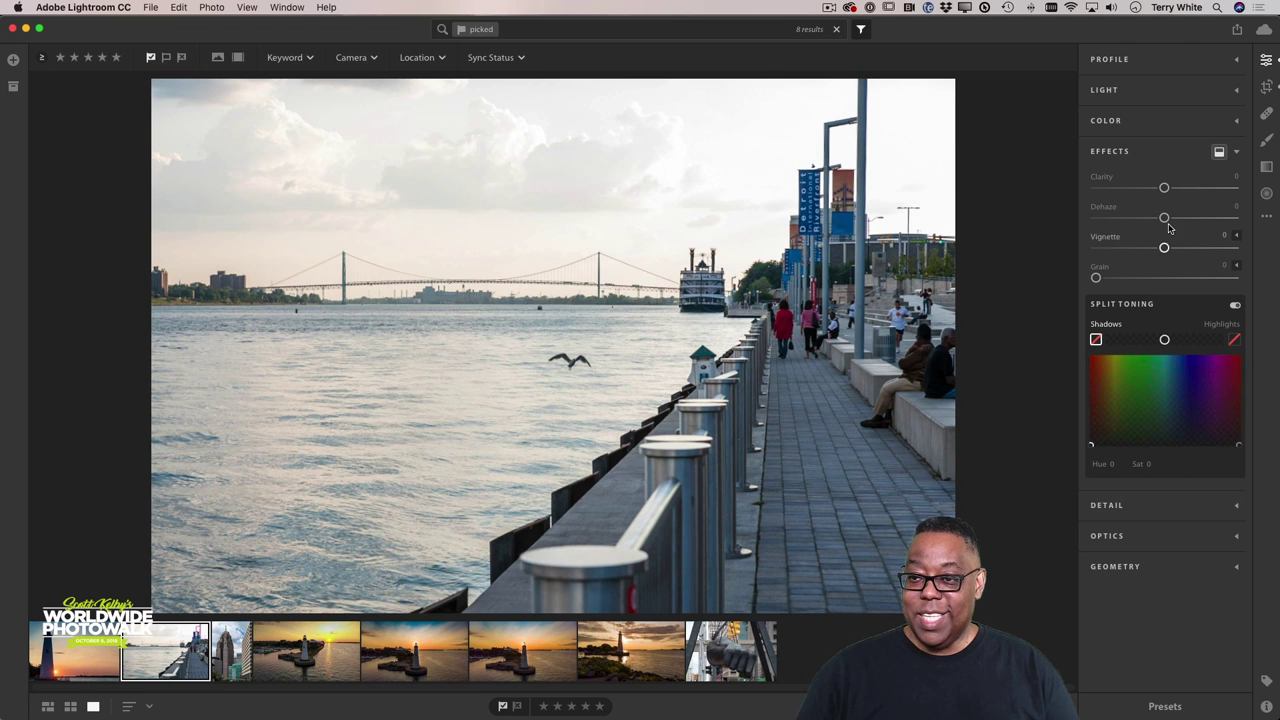
drag(1165, 218, 1184, 219)
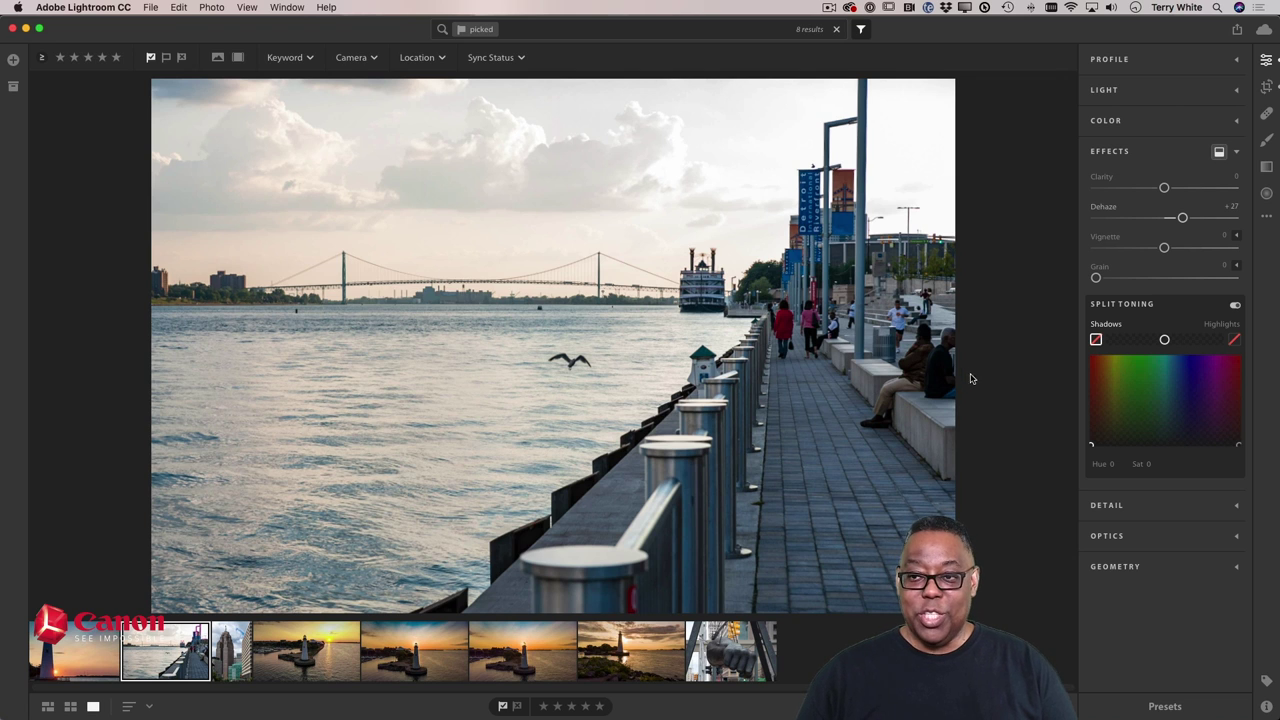
Step: Drag the crop's right edge inward to trim the right side, then commit the crop
click(1266, 87)
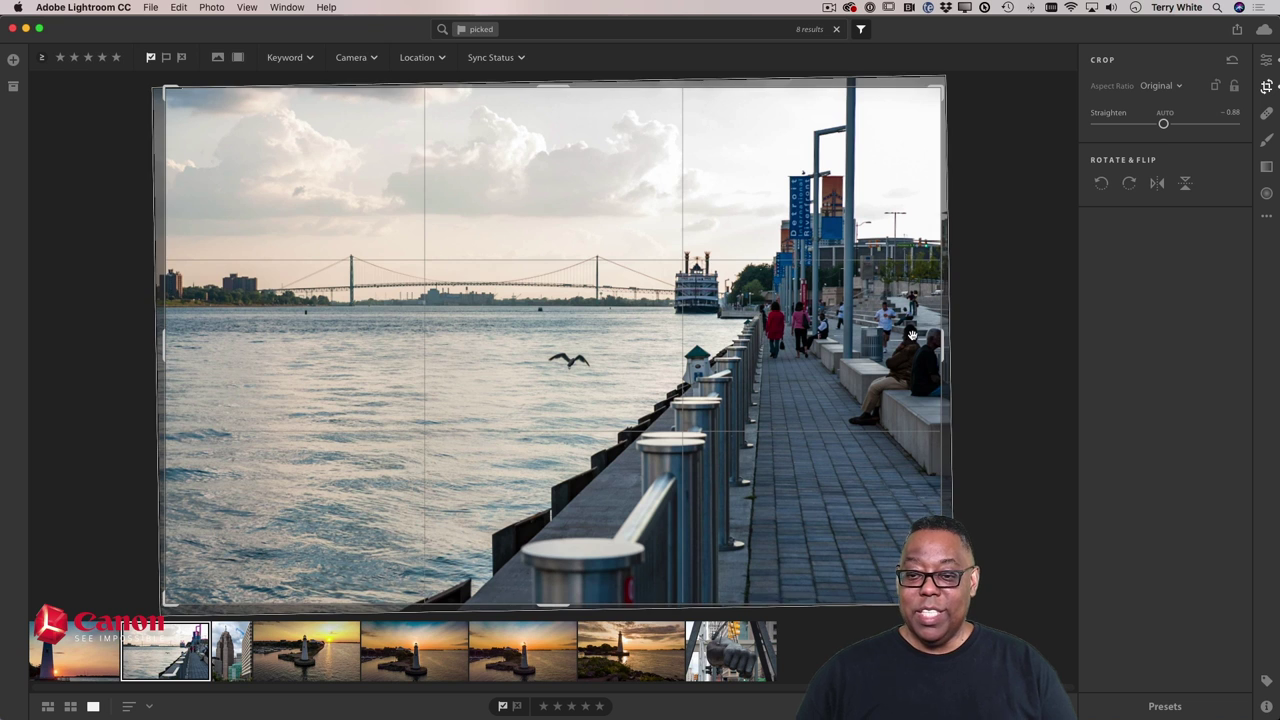
drag(946, 346, 896, 345)
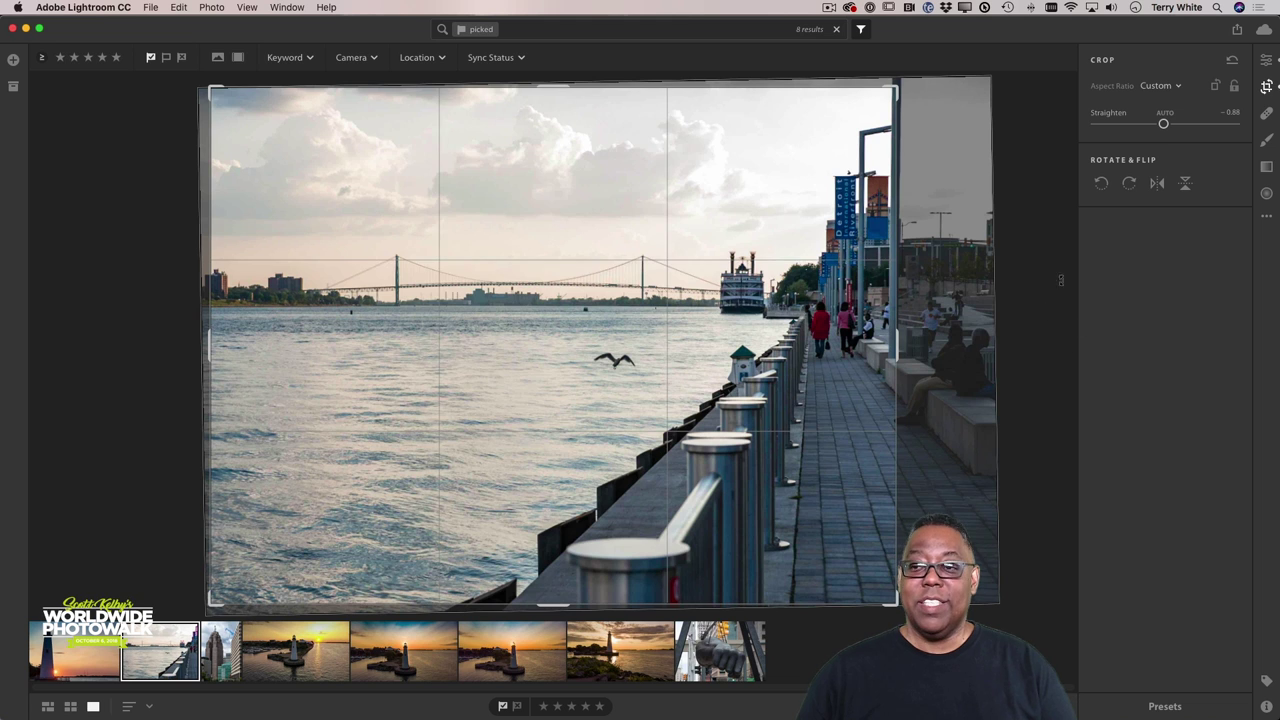
click(1267, 85)
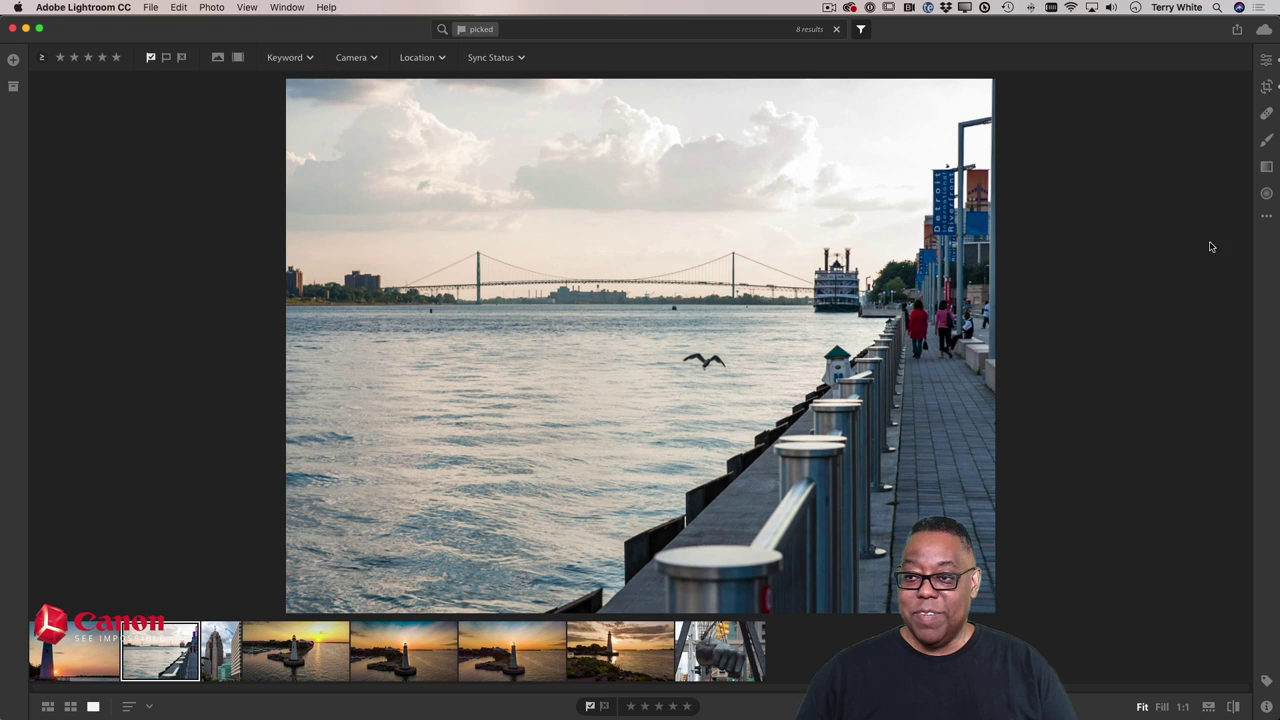
Step: Brush a brightening adjustment over the railing bollards, settling its Exposure at +1.16
click(1266, 141)
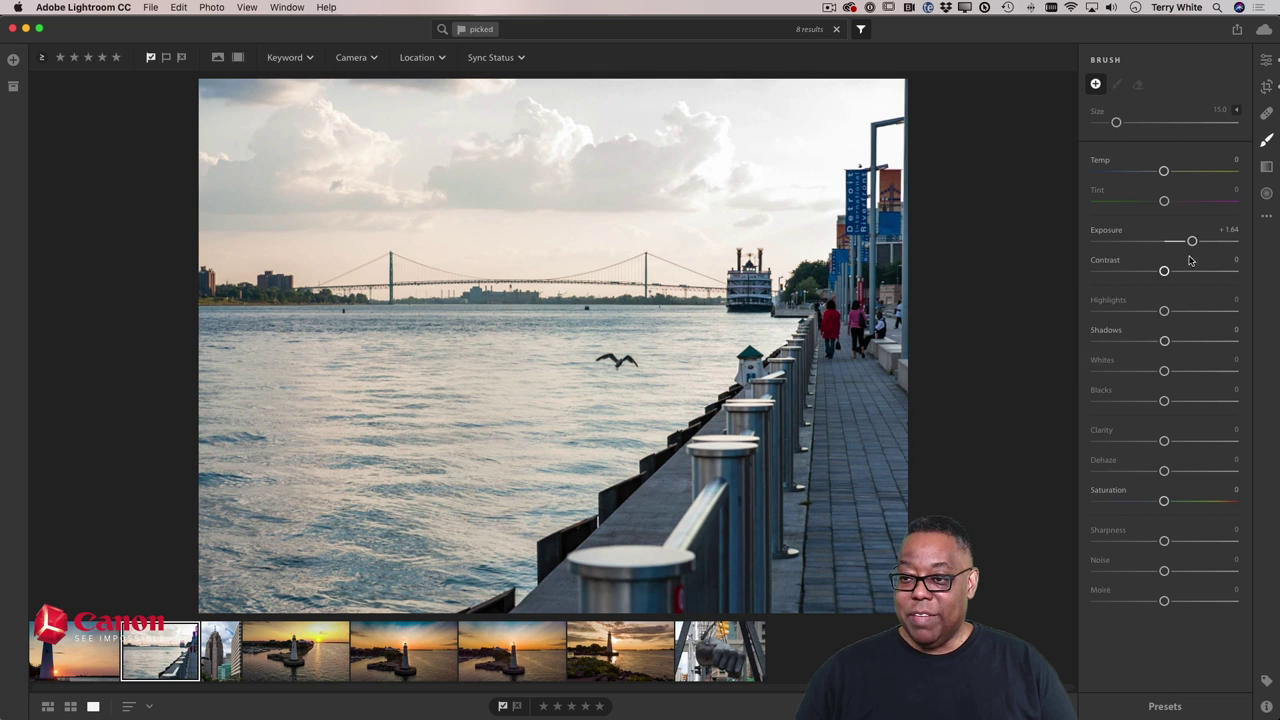
drag(1192, 243, 1186, 245)
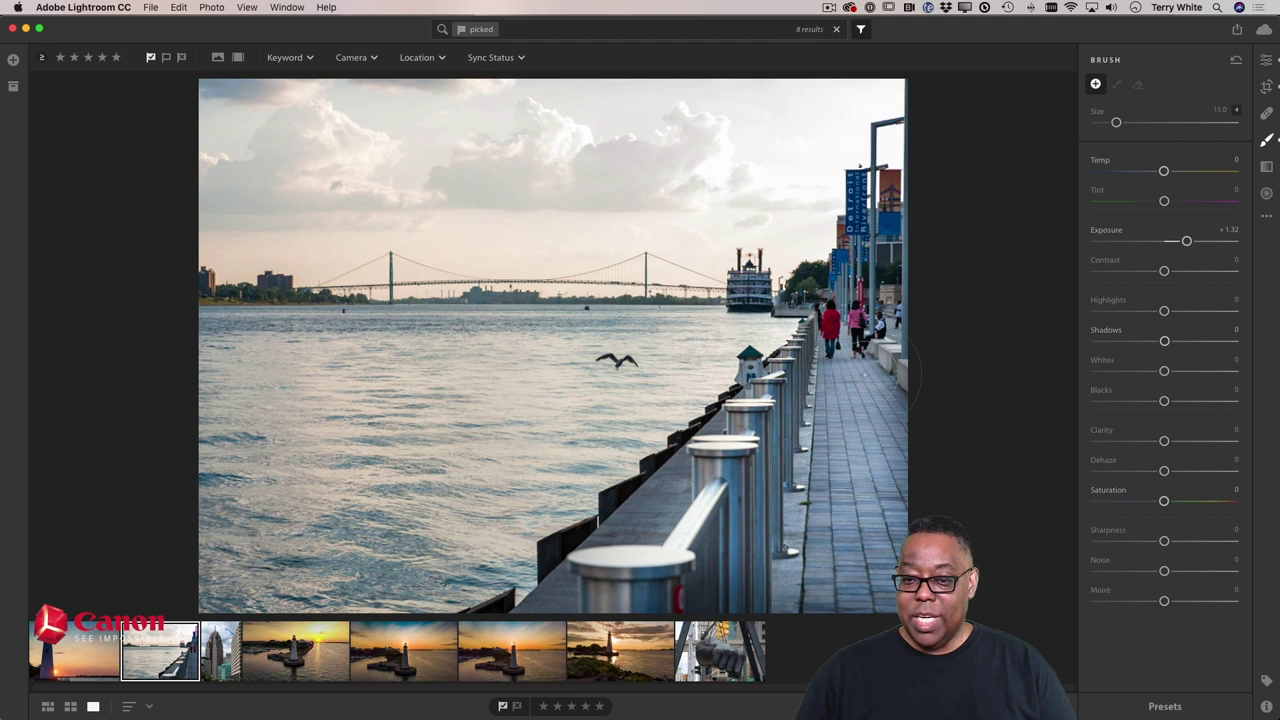
click(898, 555)
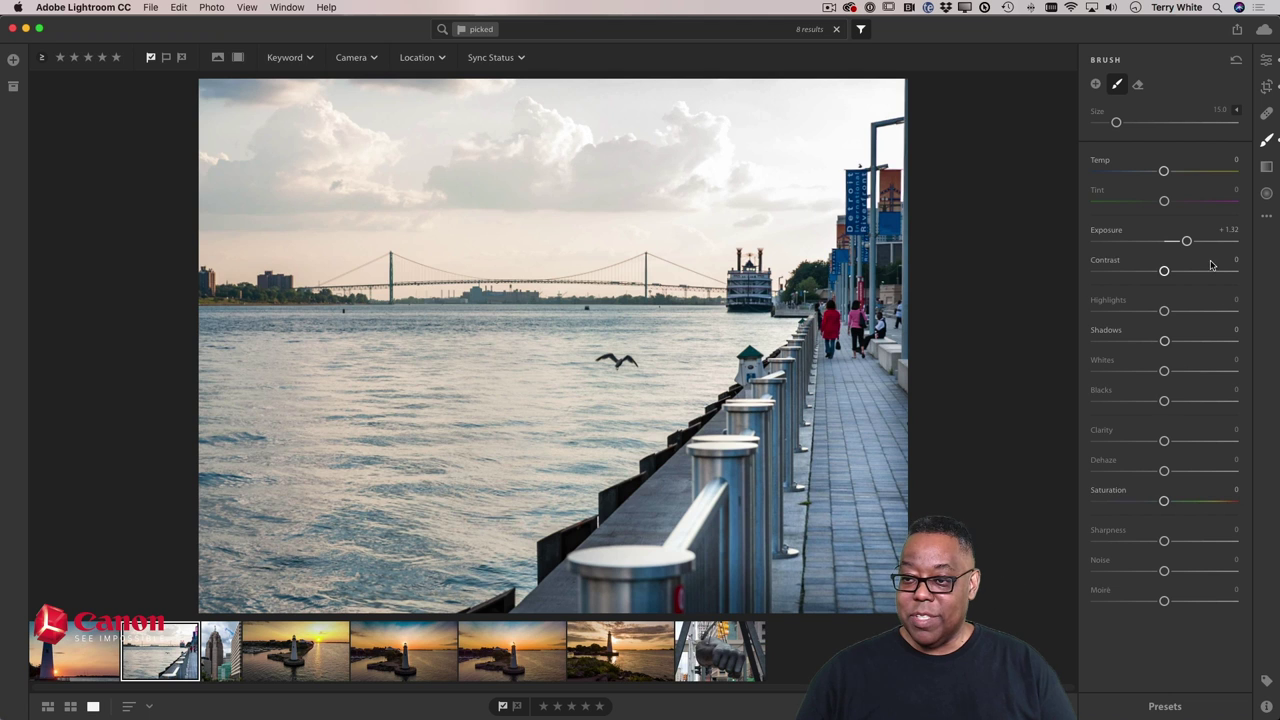
drag(1189, 247, 1182, 249)
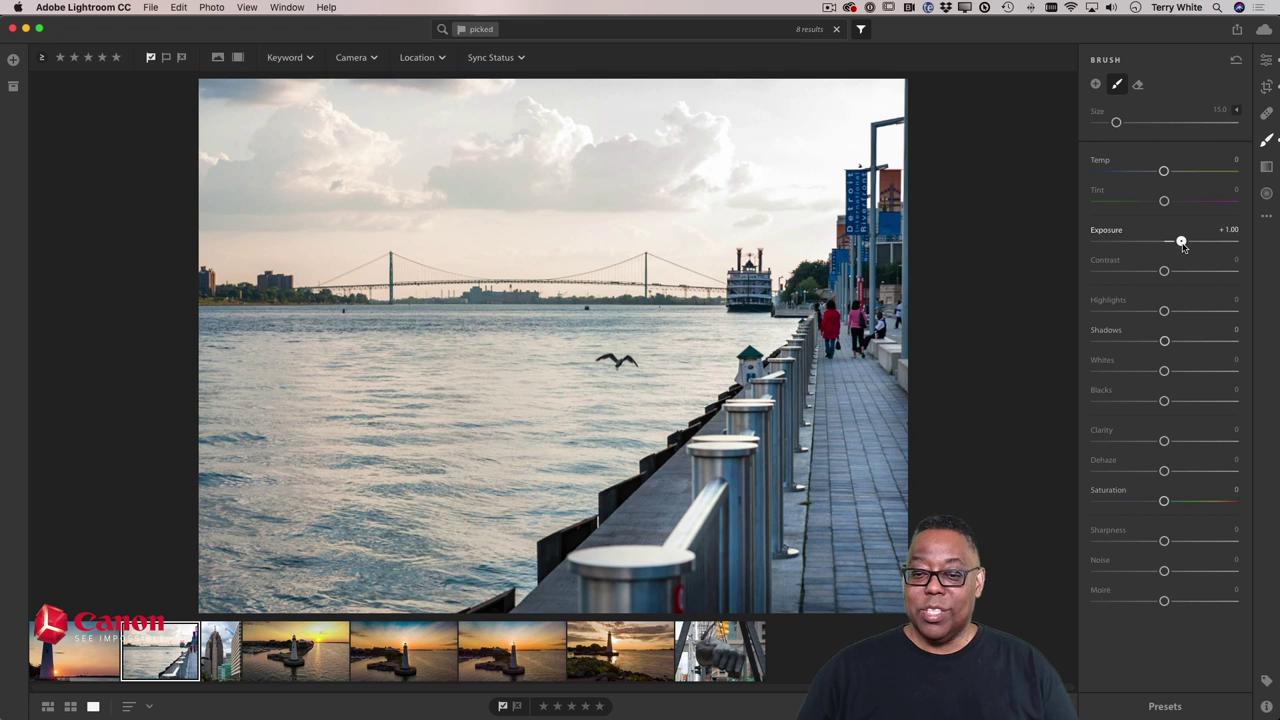
drag(1183, 246, 1185, 245)
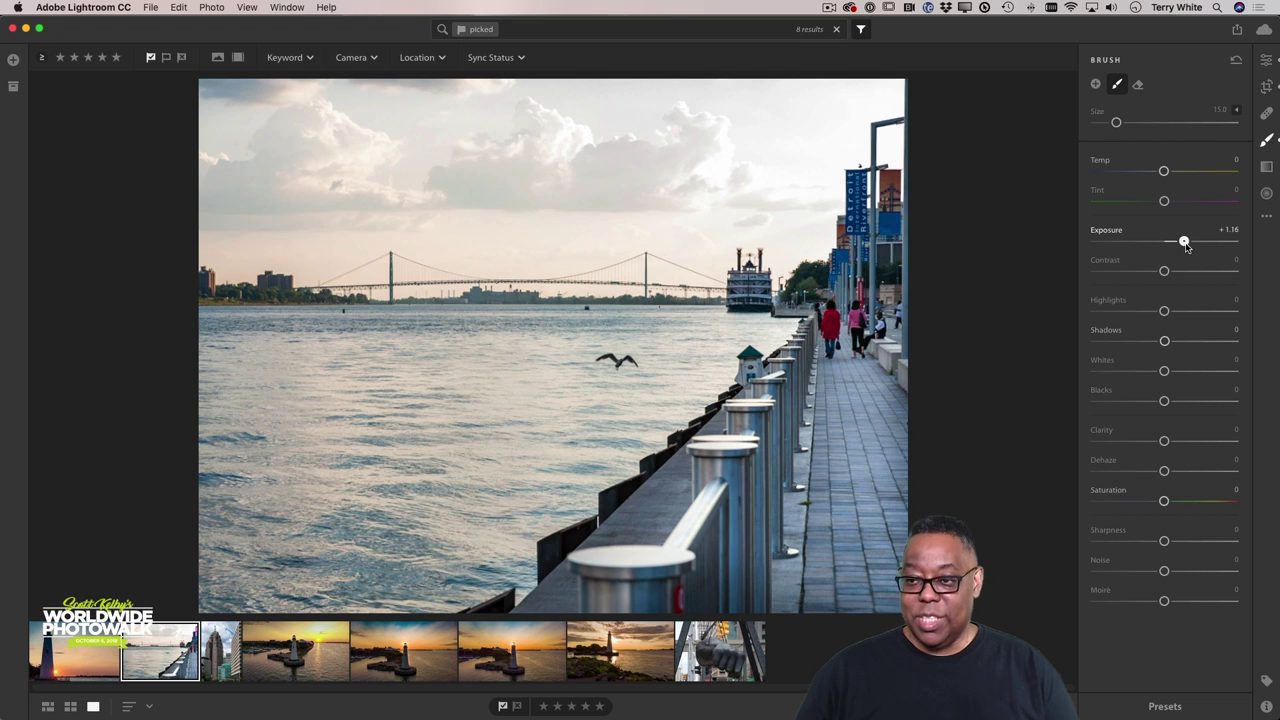
Step: Darken the sky with a top-down linear gradient at Exposure −0.80 and Dehaze +22
click(1266, 166)
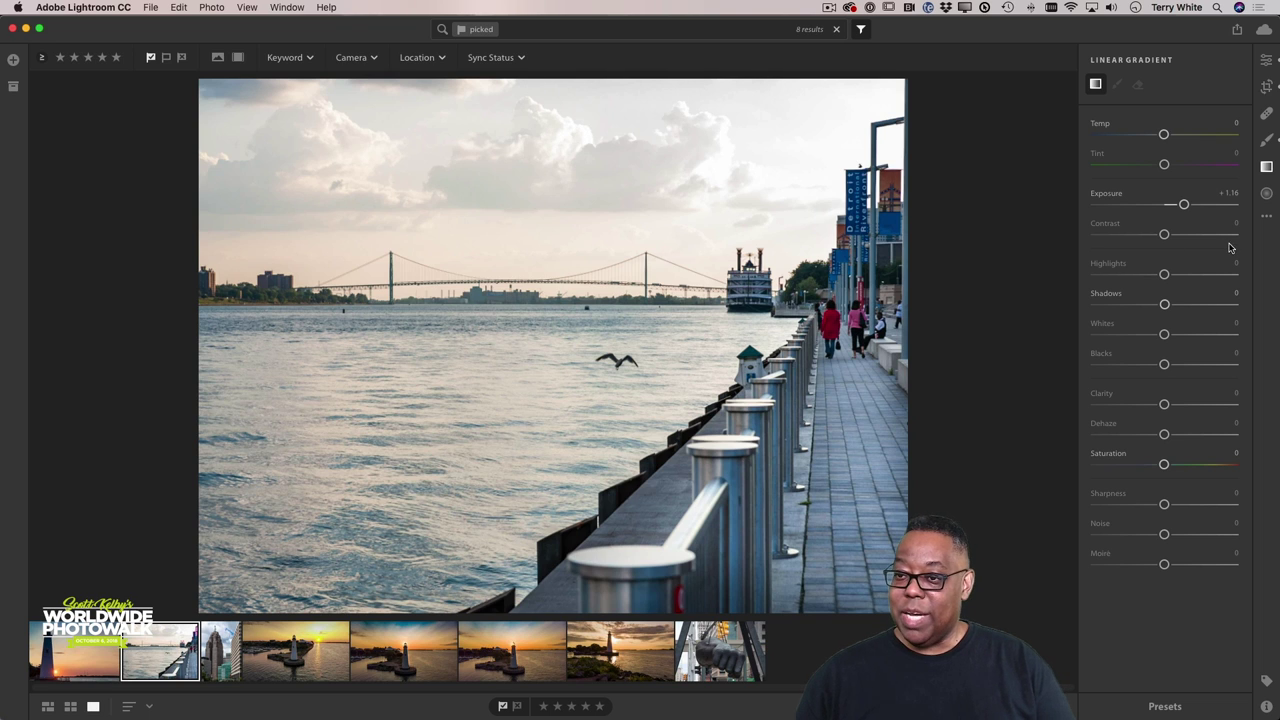
drag(1183, 206, 1153, 208)
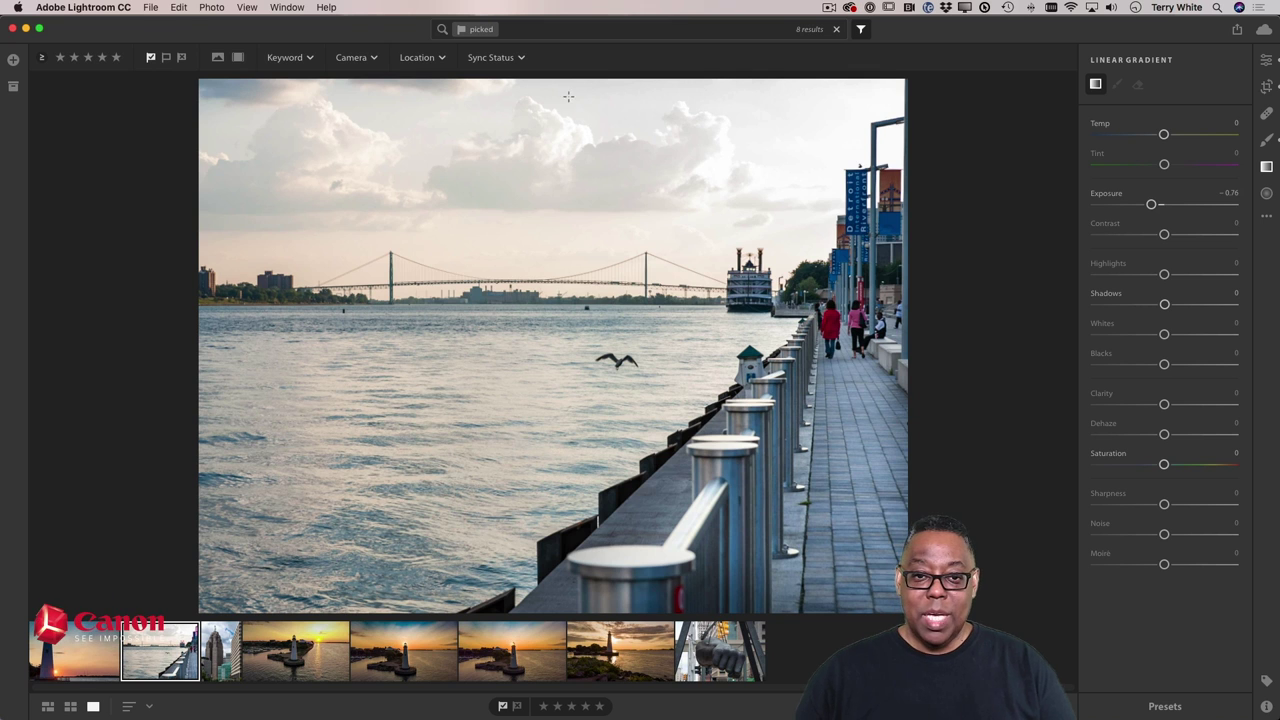
drag(560, 78, 562, 306)
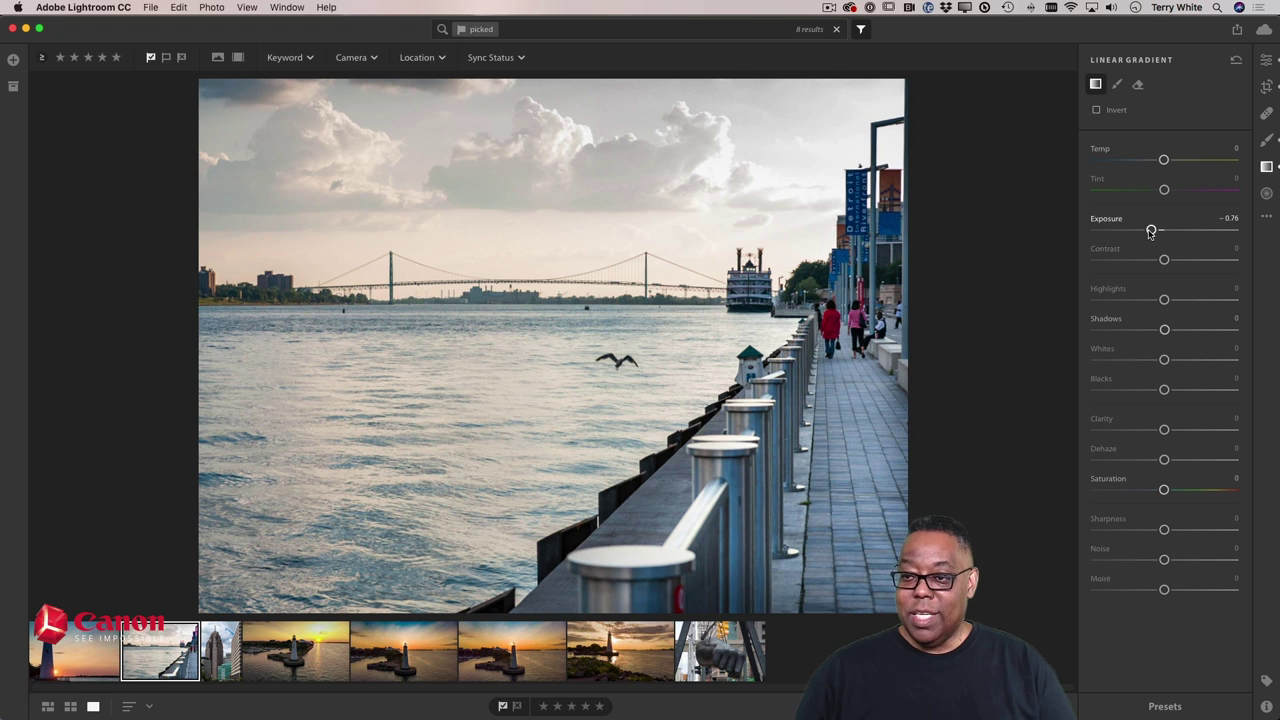
drag(1151, 230, 1147, 233)
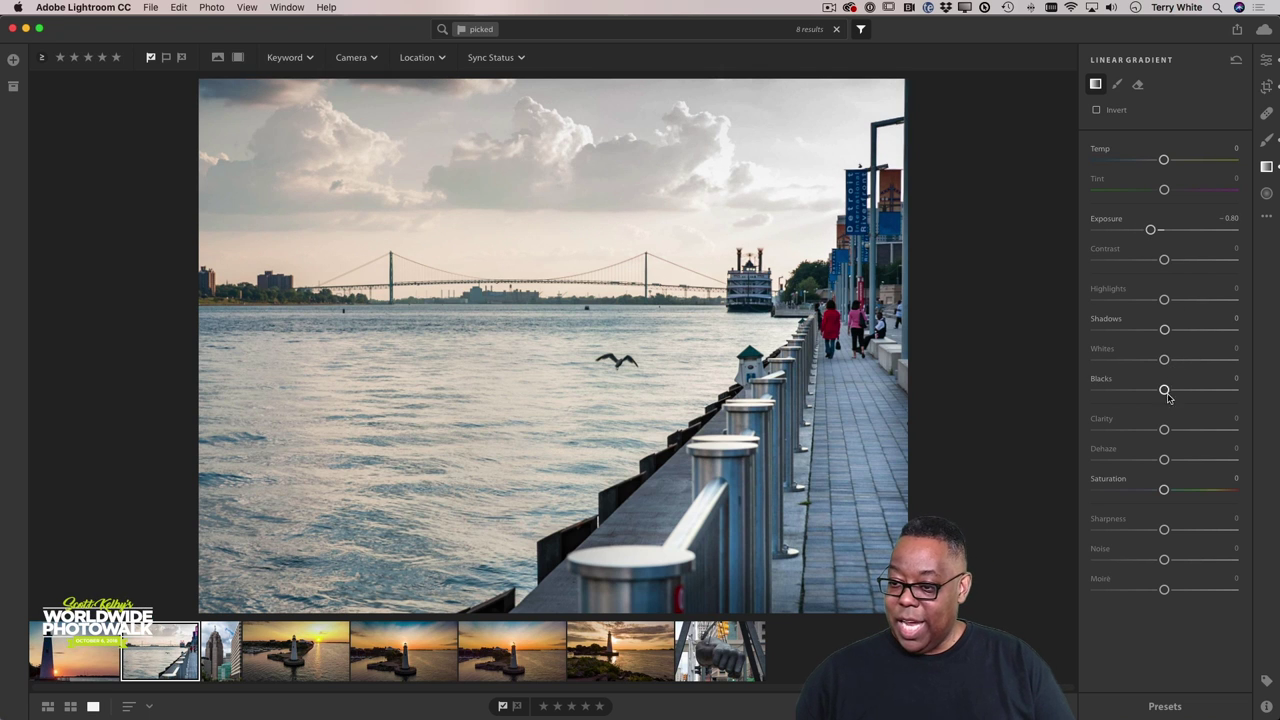
drag(1164, 461, 1177, 466)
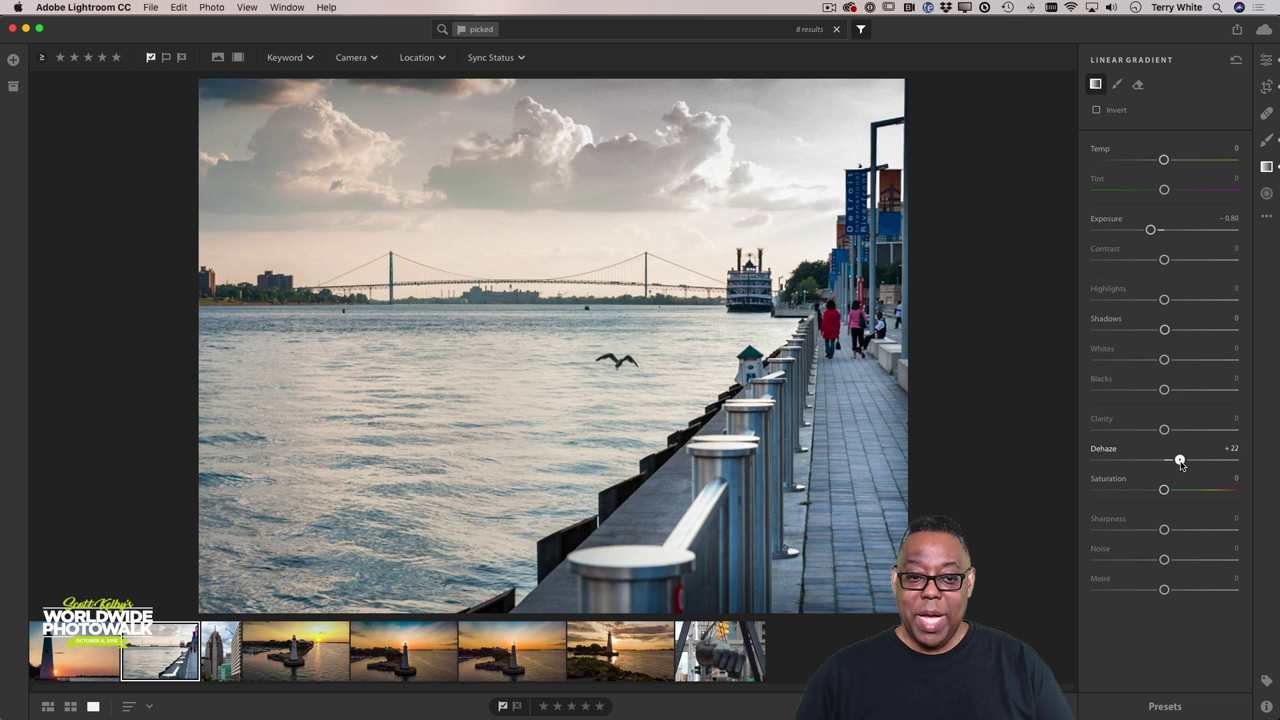
mouse_move(596, 397)
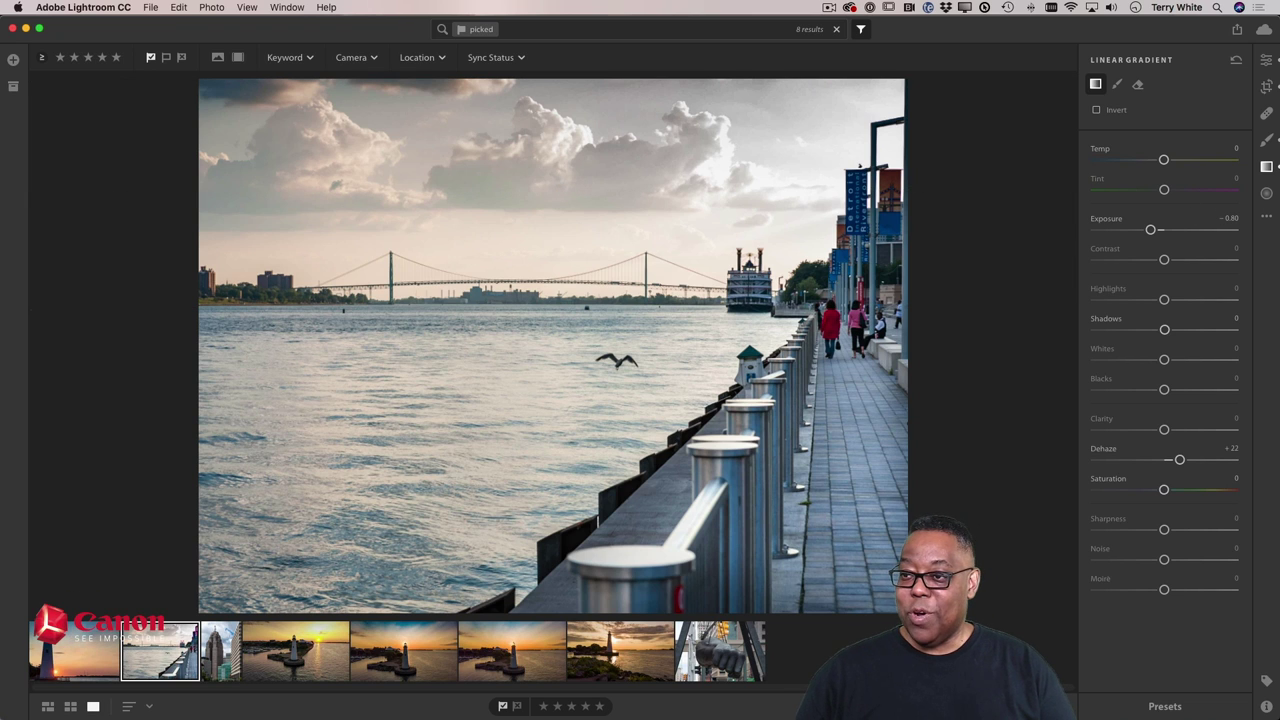
Step: Brush a cool Temp −41 blue tone over the river water, then ease the Temp back
click(1267, 141)
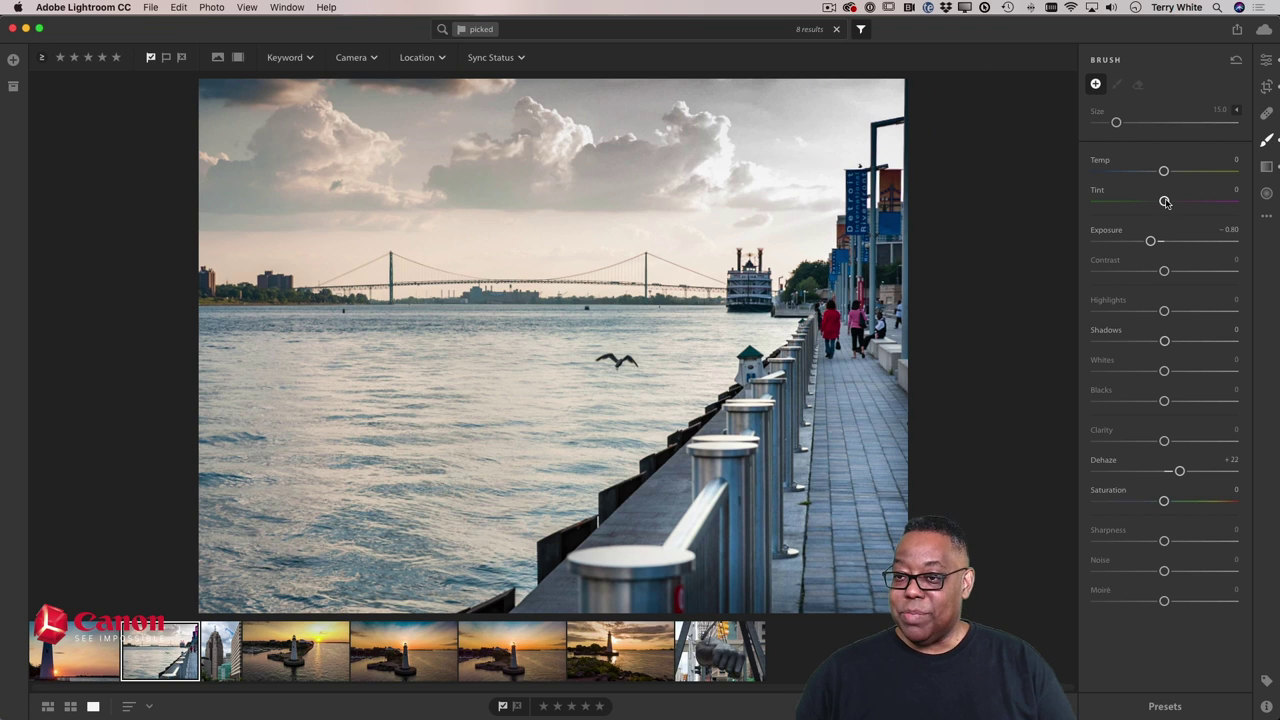
drag(1164, 171, 1136, 178)
drag(1150, 241, 1158, 243)
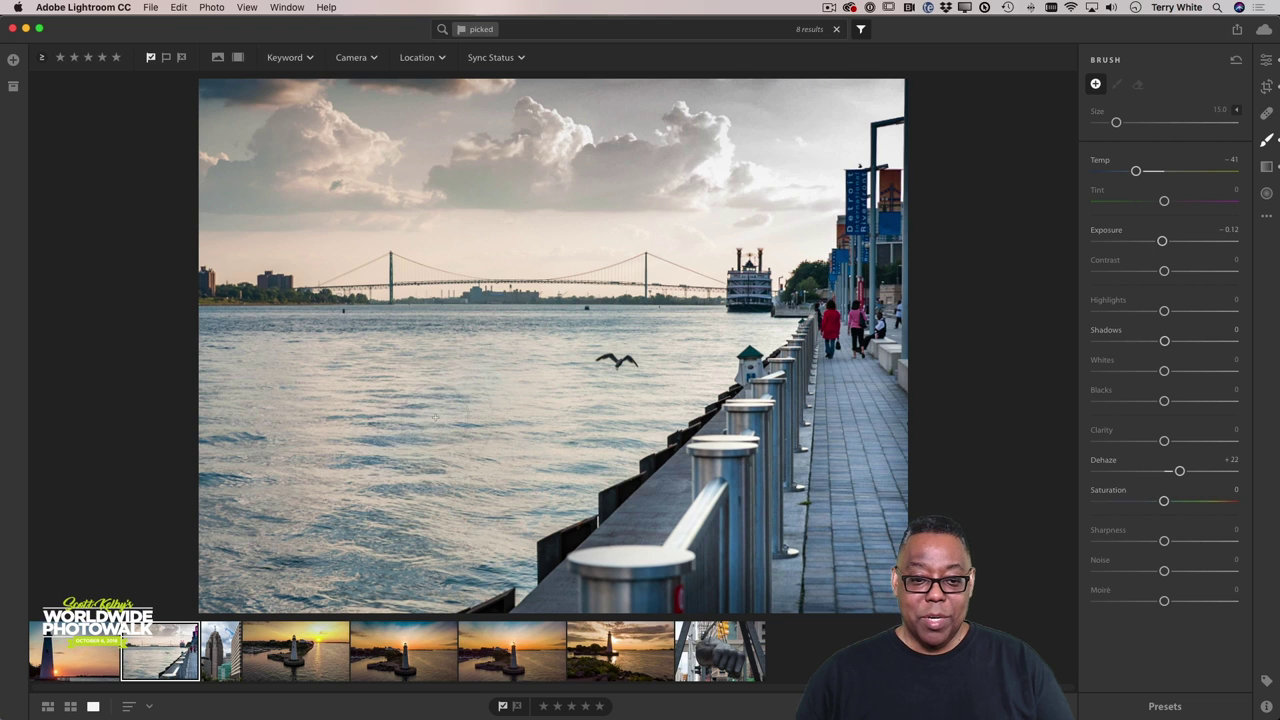
mouse_move(390, 410)
mouse_down()
mouse_move(230, 377)
mouse_move(255, 358)
mouse_move(391, 396)
mouse_move(349, 535)
mouse_move(304, 557)
mouse_move(361, 568)
mouse_move(572, 485)
mouse_move(469, 550)
mouse_move(617, 390)
mouse_move(508, 406)
mouse_move(479, 392)
mouse_move(652, 352)
mouse_move(634, 381)
mouse_move(695, 362)
mouse_up()
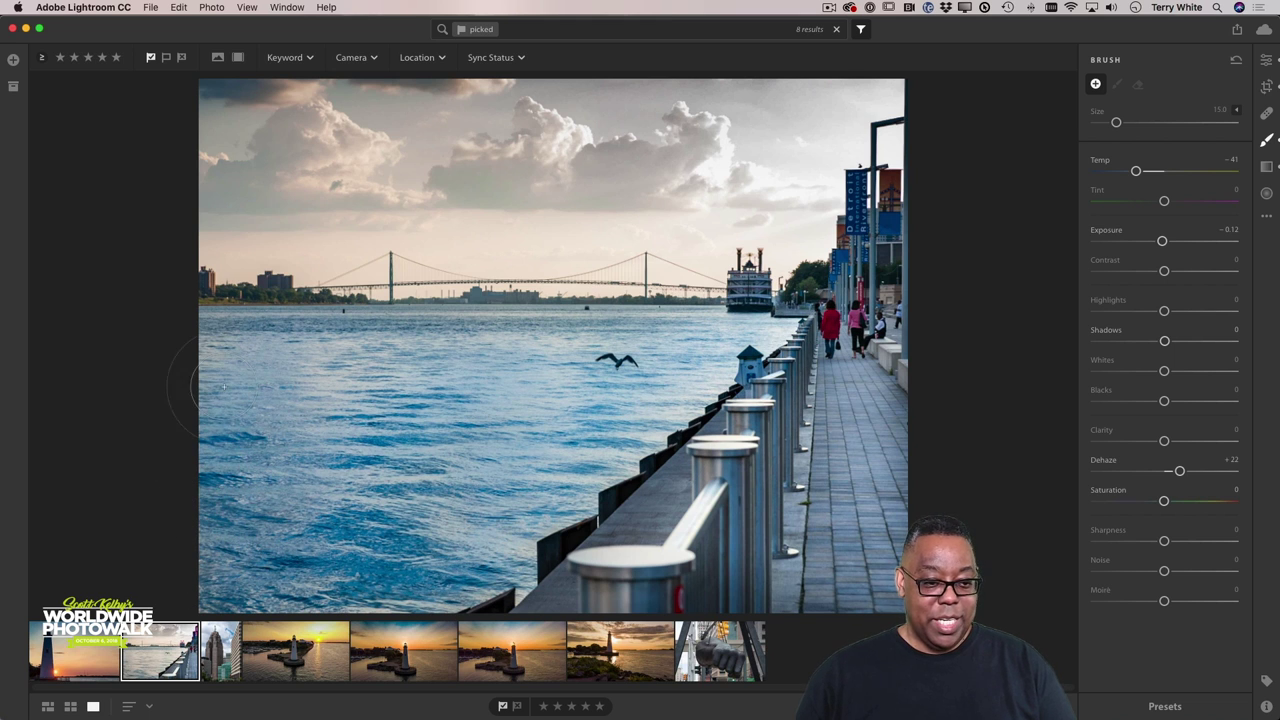
drag(237, 405, 240, 400)
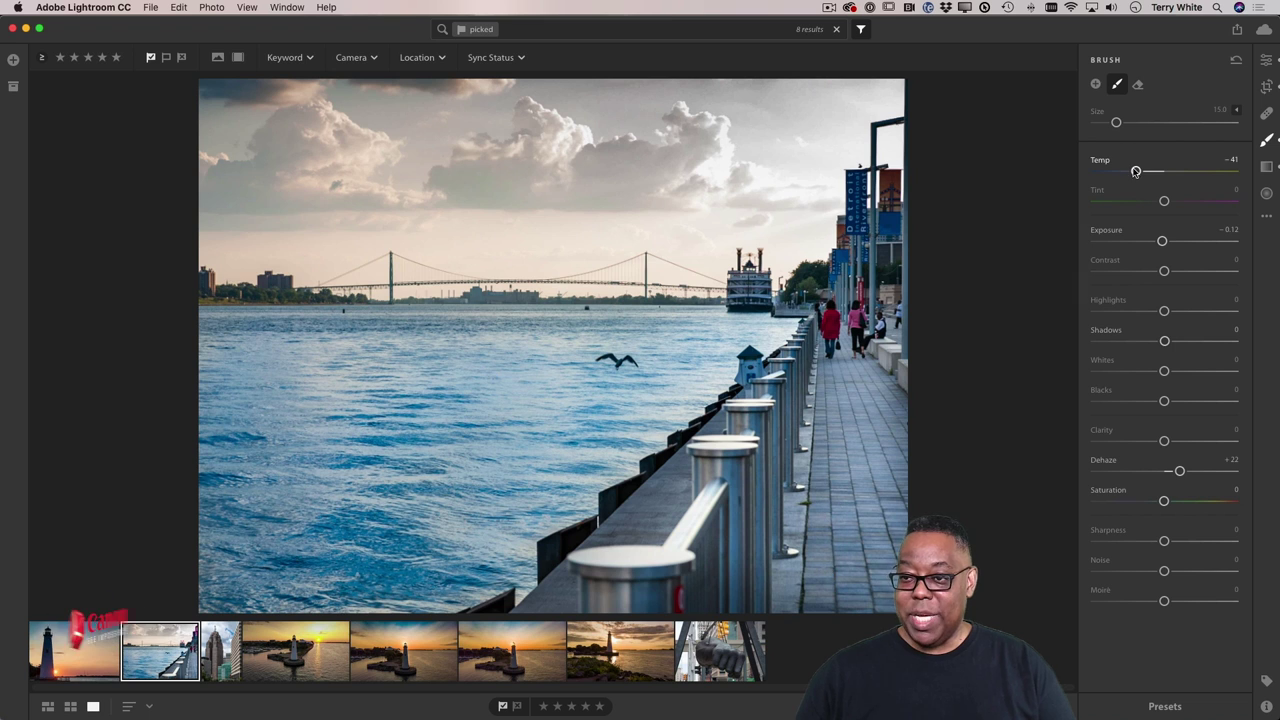
drag(1140, 174, 1145, 174)
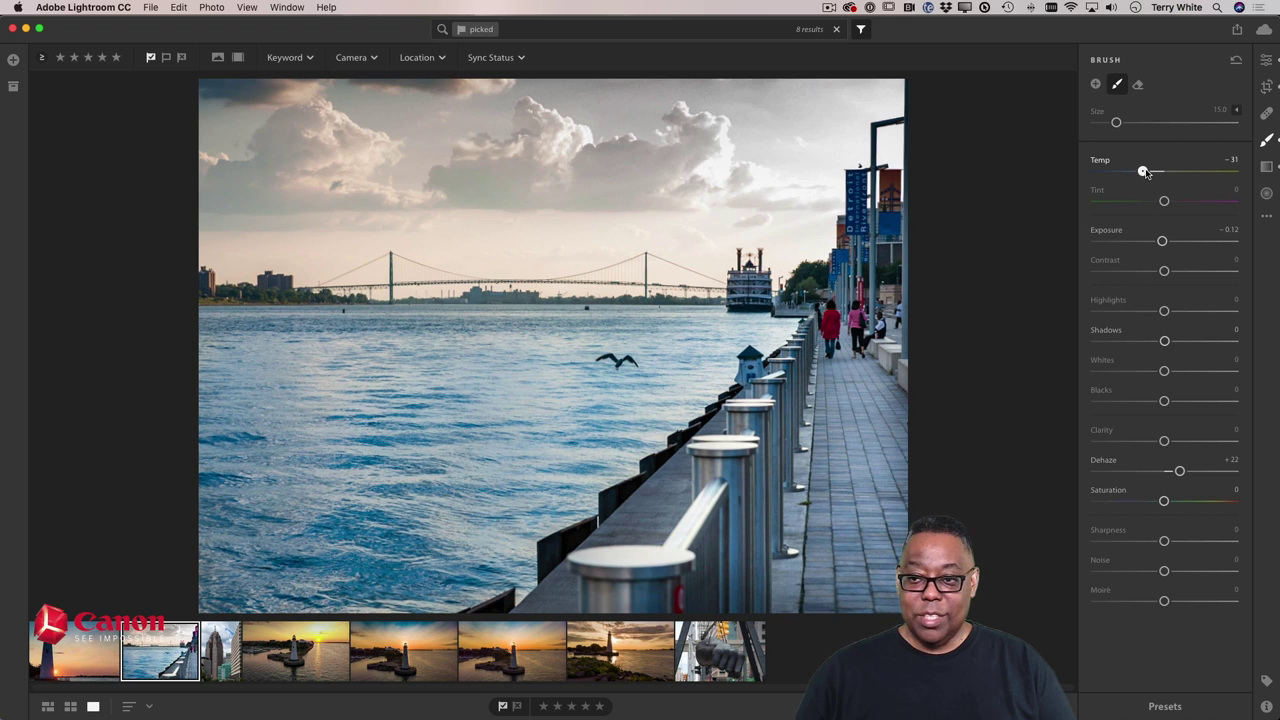